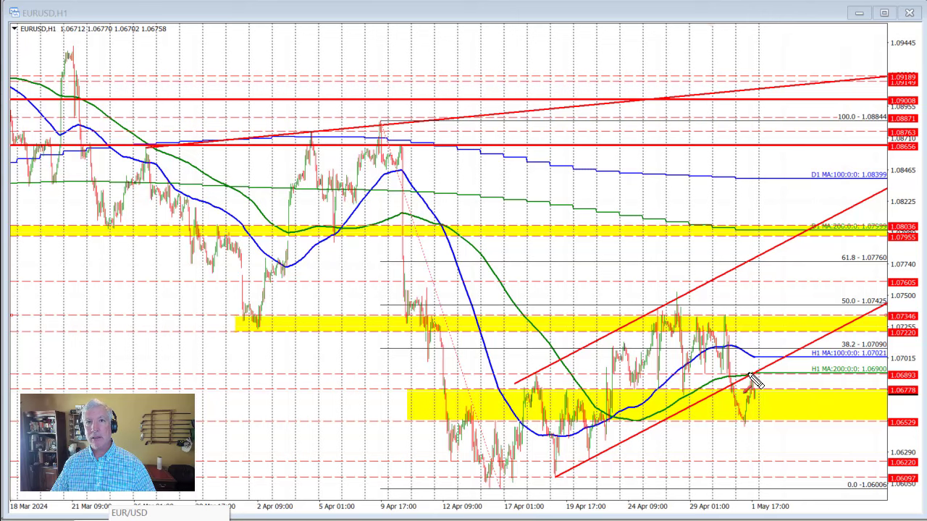
Mark the 200-hour moving average retest and the lower channel line's two April lows with red arrows on EURUSD, clearing them when finished
{"action": "left_click_drag", "start_coordinate": [782, 335], "coordinate": [754, 377]}
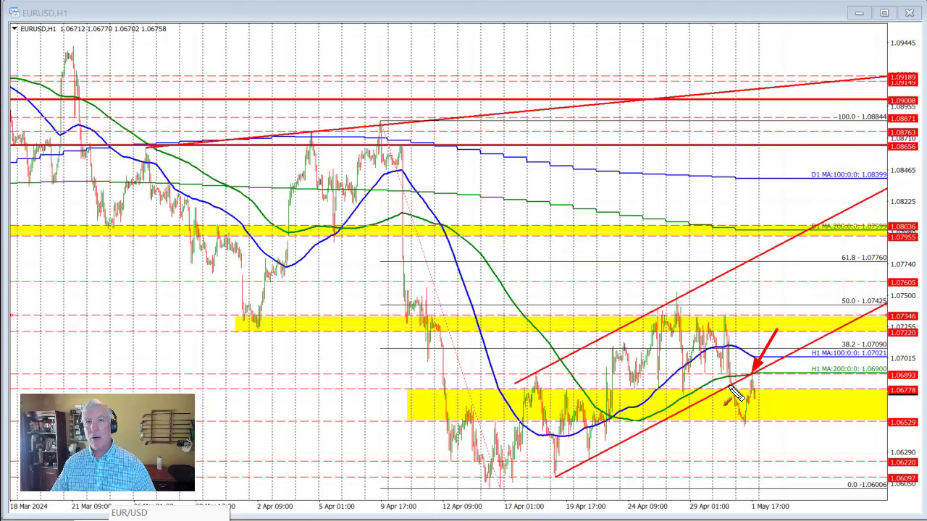
{"action": "mouse_move", "coordinate": [554, 512]}
{"action": "left_mouse_down"}
{"action": "mouse_move", "coordinate": [561, 487]}
{"action": "mouse_move", "coordinate": [588, 461]}
{"action": "left_mouse_up"}
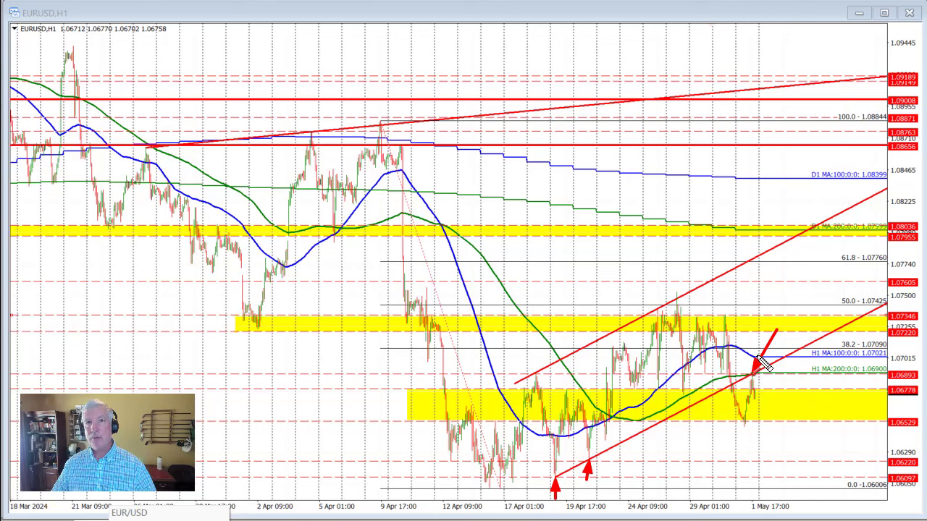
{"action": "mouse_move", "coordinate": [764, 366]}
{"action": "left_mouse_down"}
{"action": "mouse_move", "coordinate": [758, 389]}
{"action": "mouse_move", "coordinate": [759, 378]}
{"action": "left_mouse_up"}
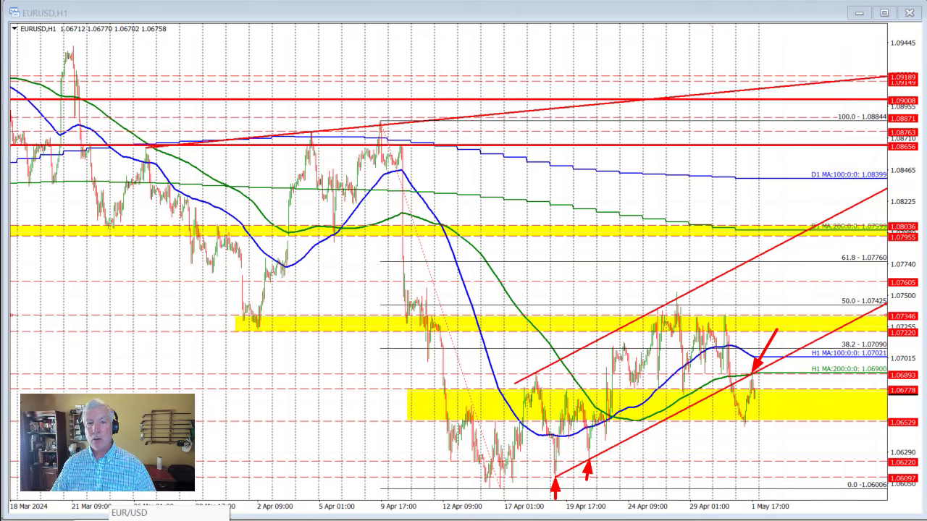
{"action": "key", "text": "Escape"}
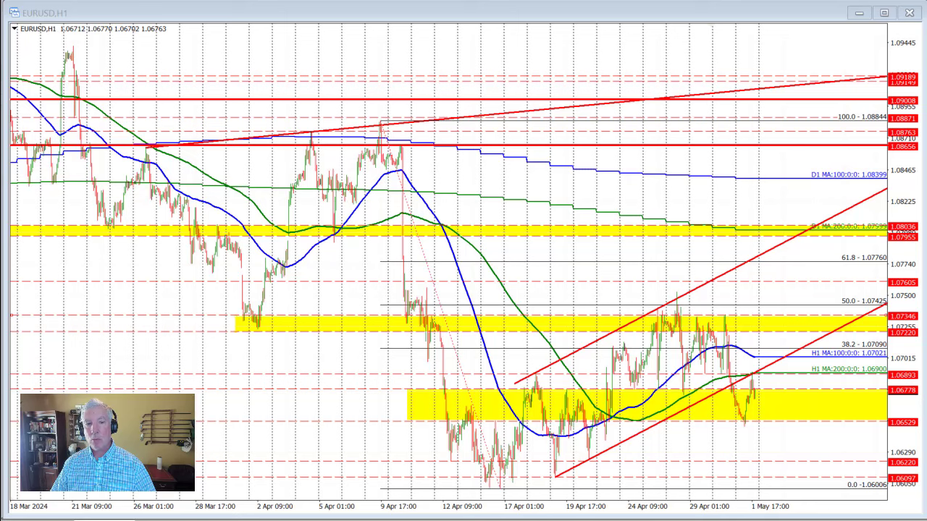
Point a red arrow at the 100-hour moving average and trace the fall from 1.08844 to 1.06006 and the rebound with long arrows
{"action": "left_click_drag", "start_coordinate": [774, 331], "coordinate": [758, 355]}
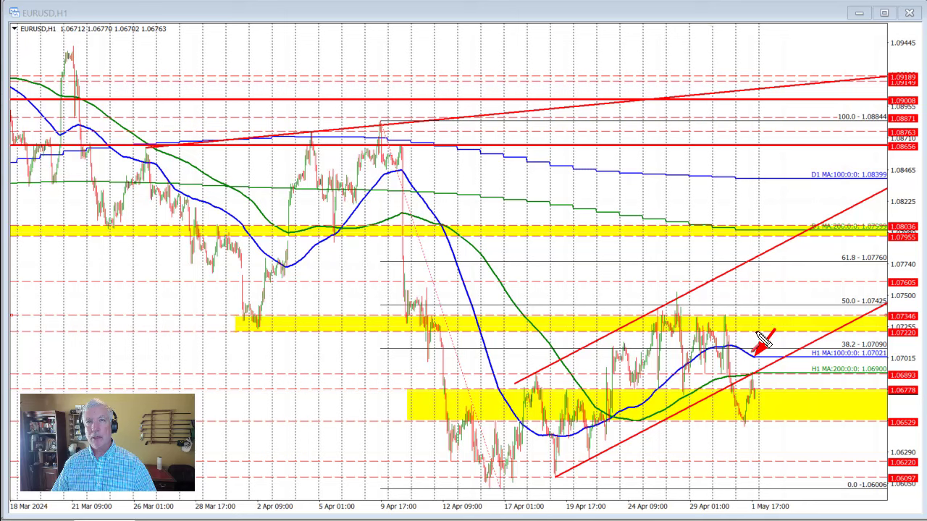
{"action": "left_click_drag", "start_coordinate": [762, 337], "coordinate": [762, 367]}
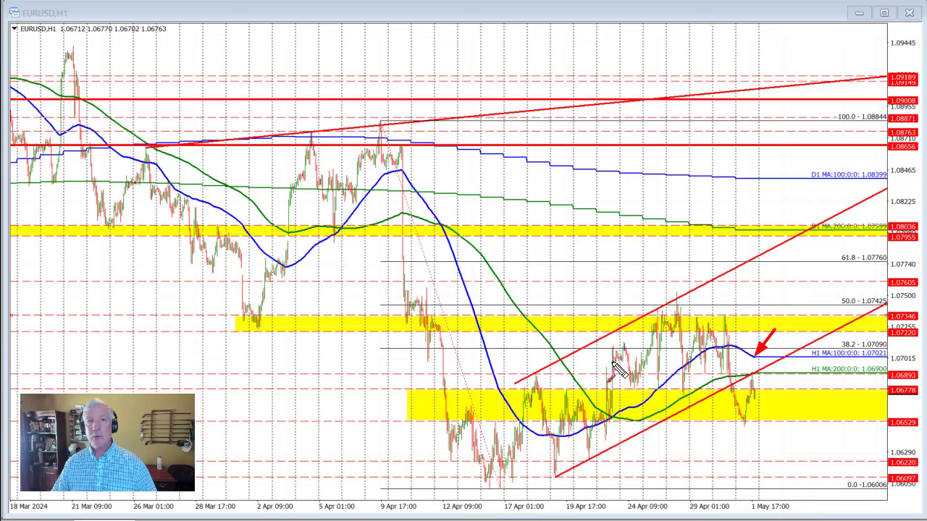
{"action": "mouse_move", "coordinate": [384, 129]}
{"action": "left_mouse_down"}
{"action": "mouse_move", "coordinate": [500, 483]}
{"action": "mouse_move", "coordinate": [757, 426]}
{"action": "mouse_move", "coordinate": [832, 372]}
{"action": "mouse_move", "coordinate": [853, 310]}
{"action": "left_mouse_up"}
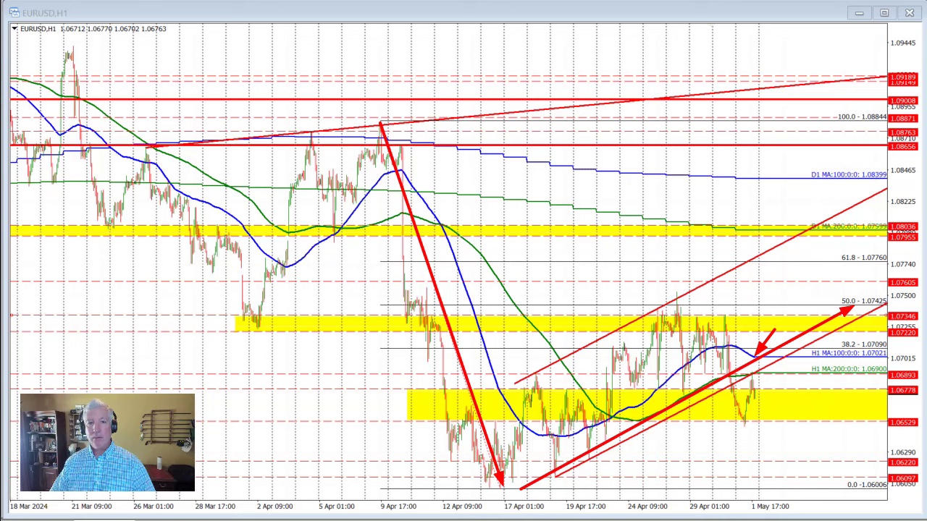
Add short red arrows at the price highs near the 50.0 retracement level at 1.07425
{"action": "left_click_drag", "start_coordinate": [654, 277], "coordinate": [683, 312]}
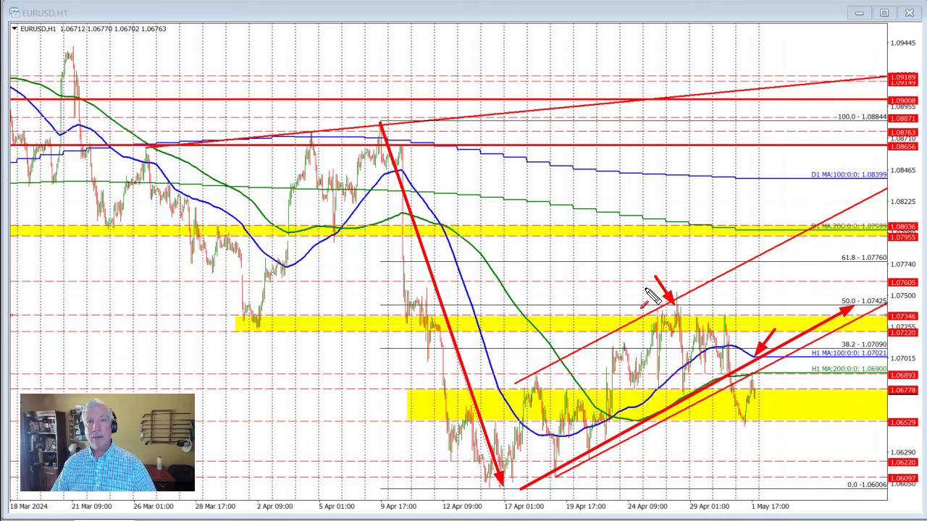
{"action": "left_click_drag", "start_coordinate": [646, 289], "coordinate": [667, 305]}
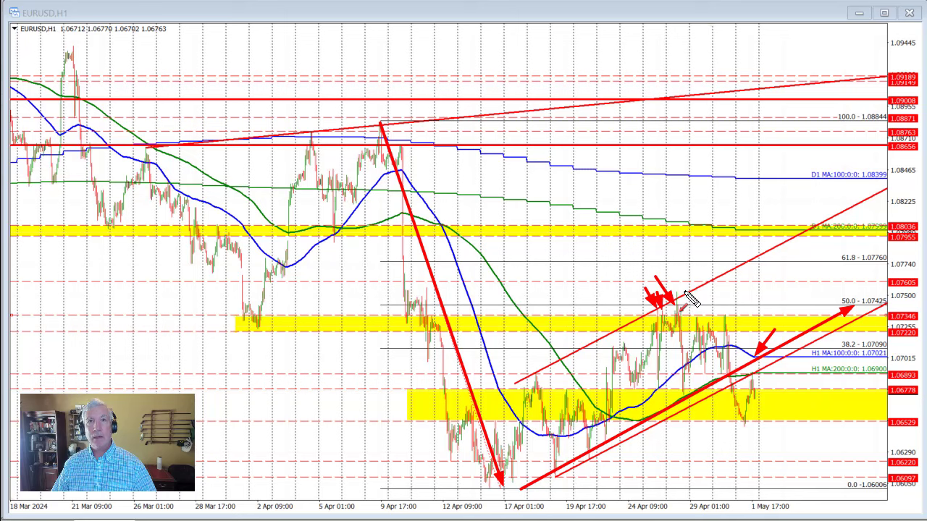
{"action": "left_click_drag", "start_coordinate": [688, 291], "coordinate": [679, 305]}
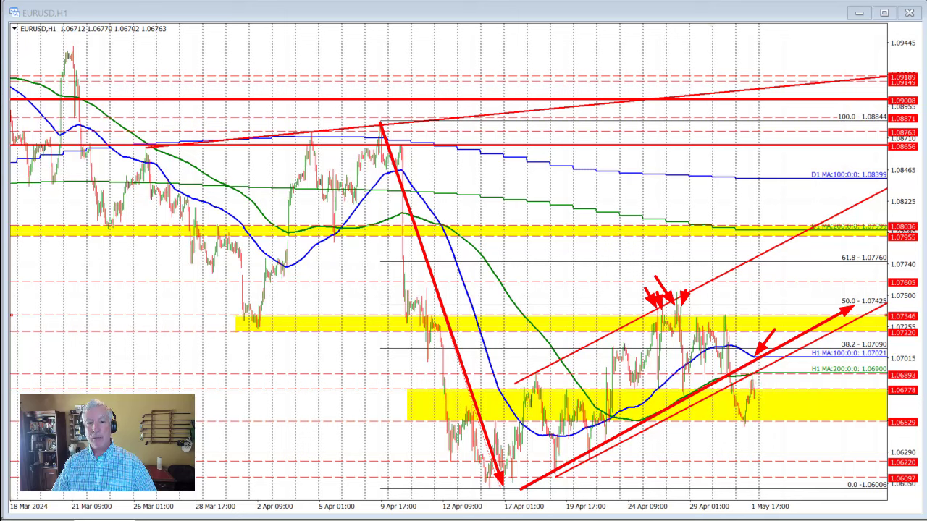
Remove all the red arrows from the EURUSD hourly chart
{"action": "key", "text": "BackSpace"}
{"action": "key", "text": "BackSpace"}
{"action": "key", "text": "BackSpace"}
{"action": "key", "text": "BackSpace"}
{"action": "key", "text": "BackSpace"}
{"action": "key", "text": "BackSpace"}
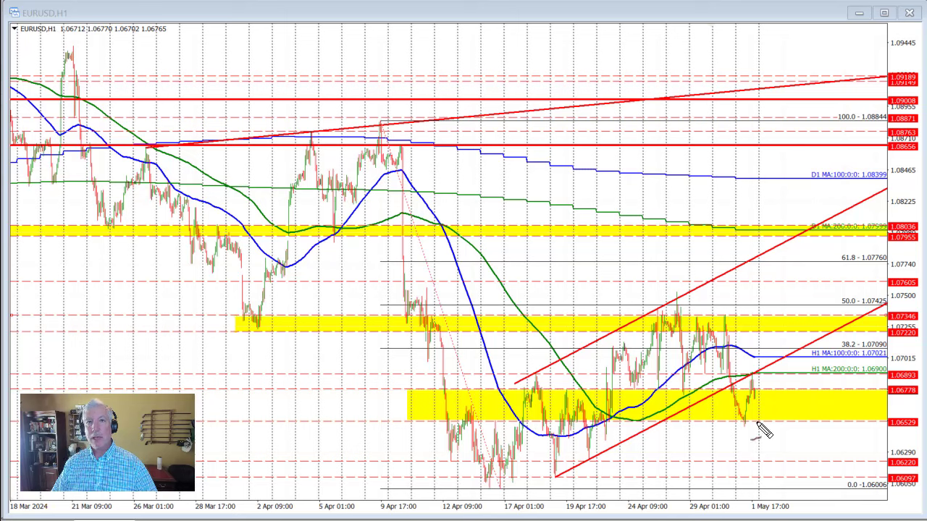
Draw a downward arrow from 1.06529 toward 1.06220, mark the two lows near 1.06006 with arrows, and clear the markings
{"action": "mouse_move", "coordinate": [757, 422]}
{"action": "left_mouse_down"}
{"action": "mouse_move", "coordinate": [772, 458]}
{"action": "mouse_move", "coordinate": [775, 447]}
{"action": "mouse_move", "coordinate": [770, 458]}
{"action": "mouse_move", "coordinate": [762, 446]}
{"action": "mouse_move", "coordinate": [770, 457]}
{"action": "left_mouse_up"}
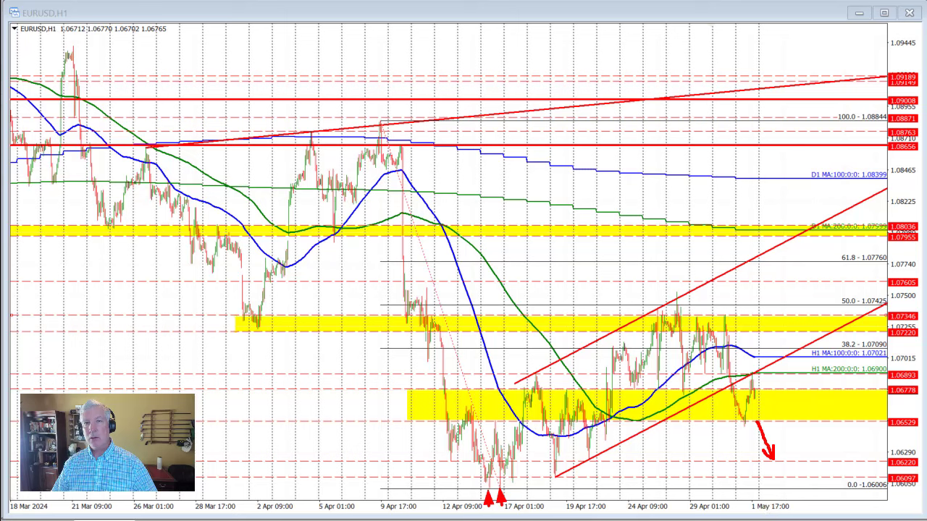
{"action": "key", "text": "e"}
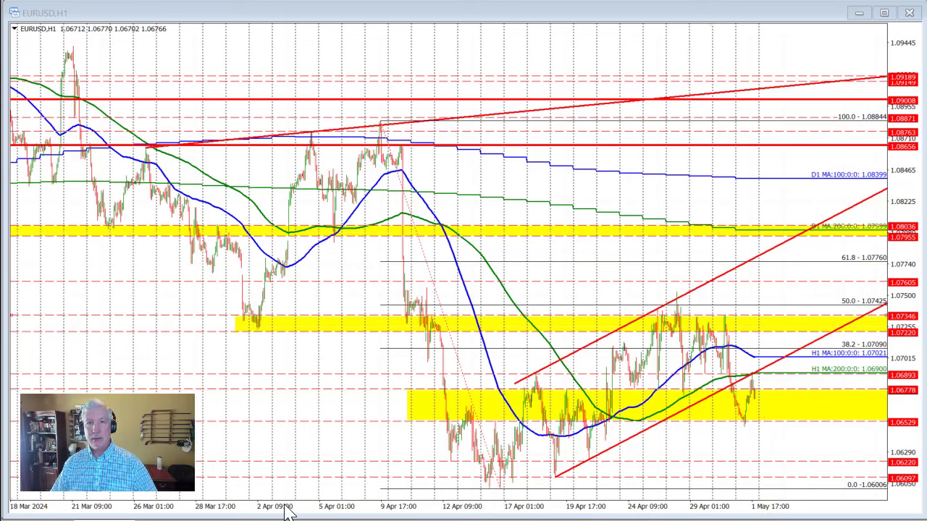
Switch from the EURUSD hourly chart past its daily chart to the USDJPY hourly chart, with the latest price bars in view
{"action": "key", "text": "ctrl+Tab"}
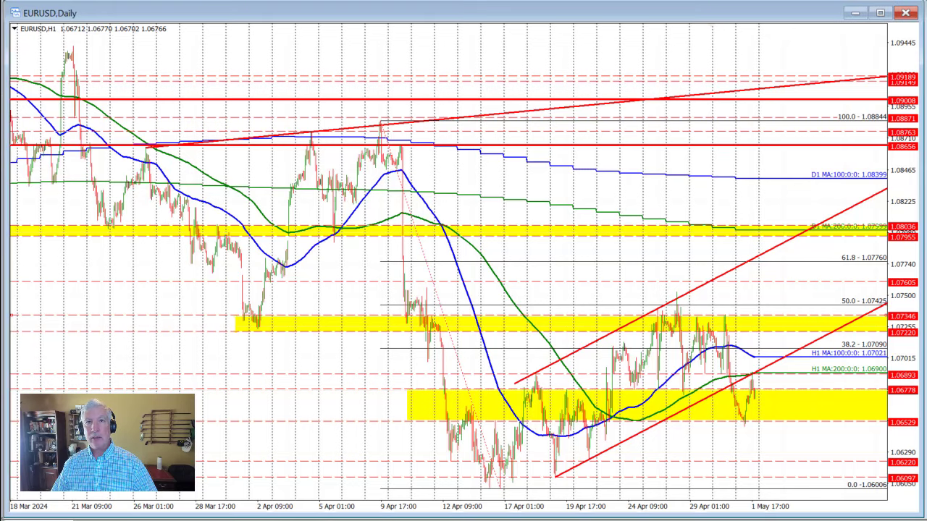
{"action": "key", "text": "ctrl+Tab"}
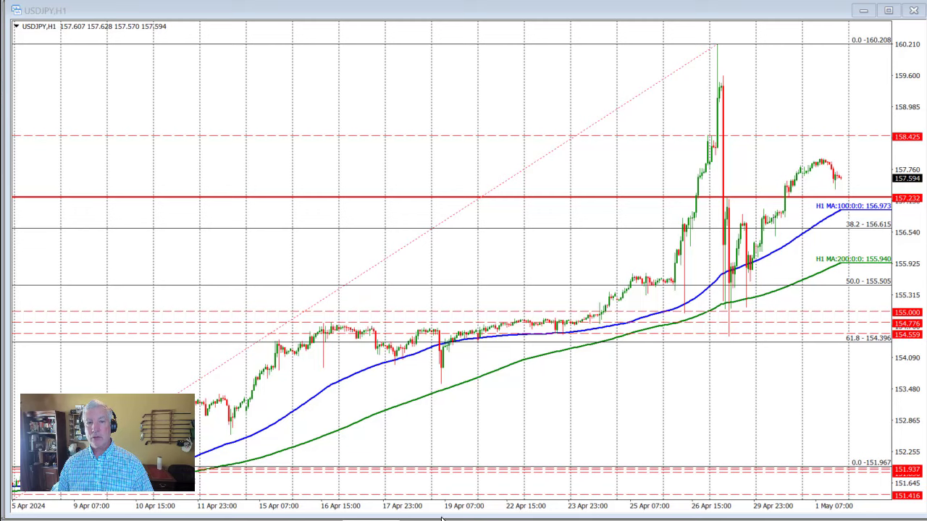
{"action": "left_click_drag", "start_coordinate": [637, 397], "coordinate": [632, 397]}
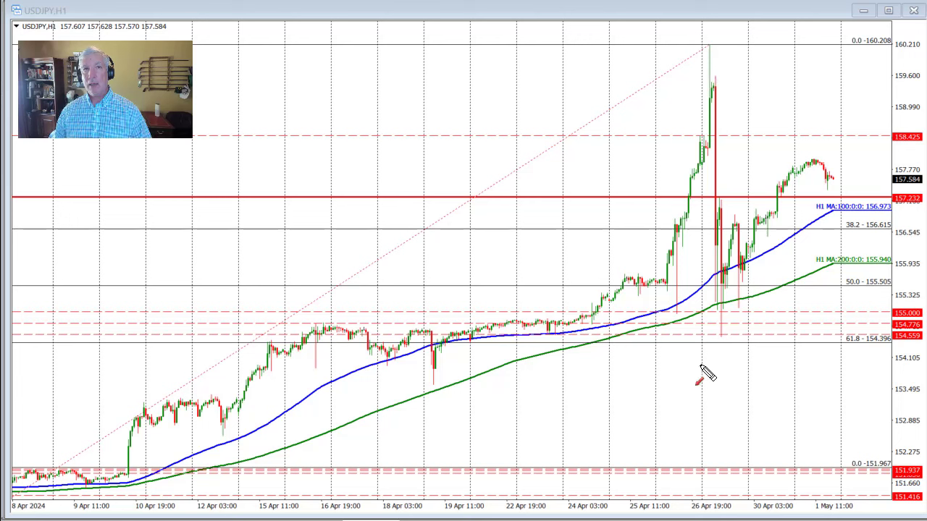
Mark the USDJPY swing lows around 155.000 and 154.559 with upward red arrows
{"action": "left_click_drag", "start_coordinate": [701, 366], "coordinate": [716, 319]}
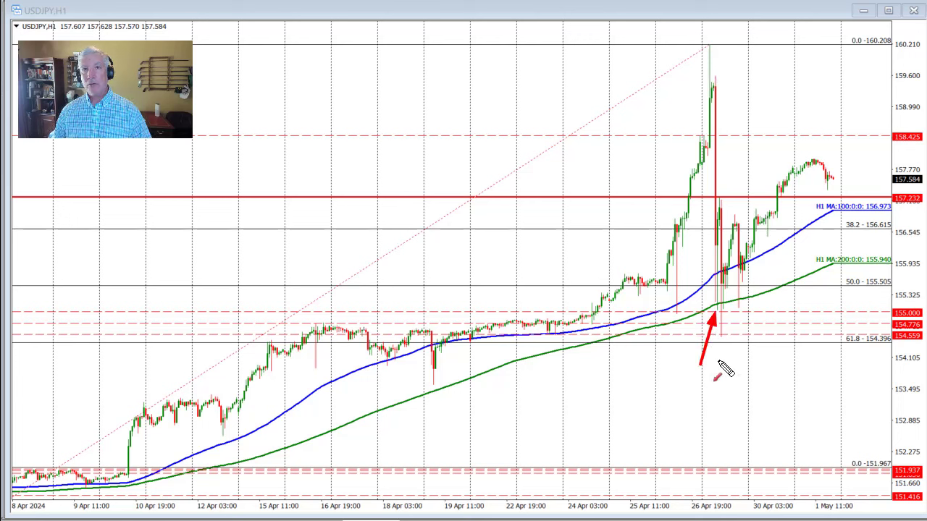
{"action": "left_click_drag", "start_coordinate": [720, 364], "coordinate": [724, 312]}
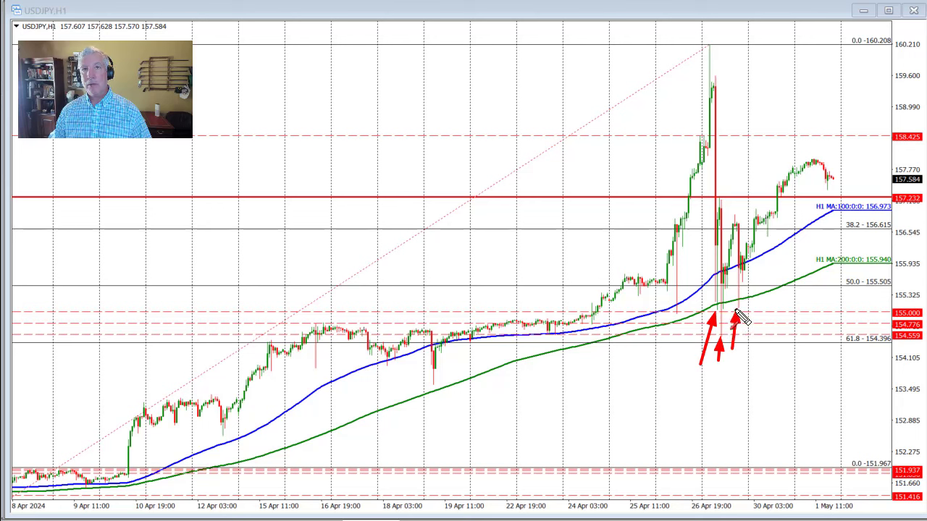
{"action": "mouse_move", "coordinate": [741, 342]}
{"action": "left_mouse_down"}
{"action": "mouse_move", "coordinate": [737, 313]}
{"action": "mouse_move", "coordinate": [750, 315]}
{"action": "mouse_move", "coordinate": [725, 317]}
{"action": "mouse_move", "coordinate": [731, 308]}
{"action": "left_mouse_up"}
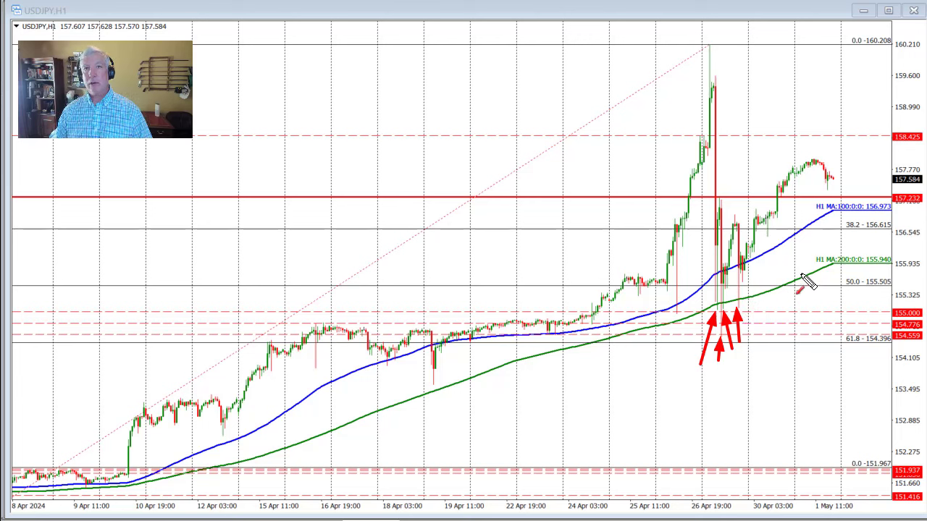
Point upward red arrows at the 200-hour and 100-hour moving averages and at the upside break of the 100-hour line
{"action": "left_click_drag", "start_coordinate": [837, 311], "coordinate": [834, 266]}
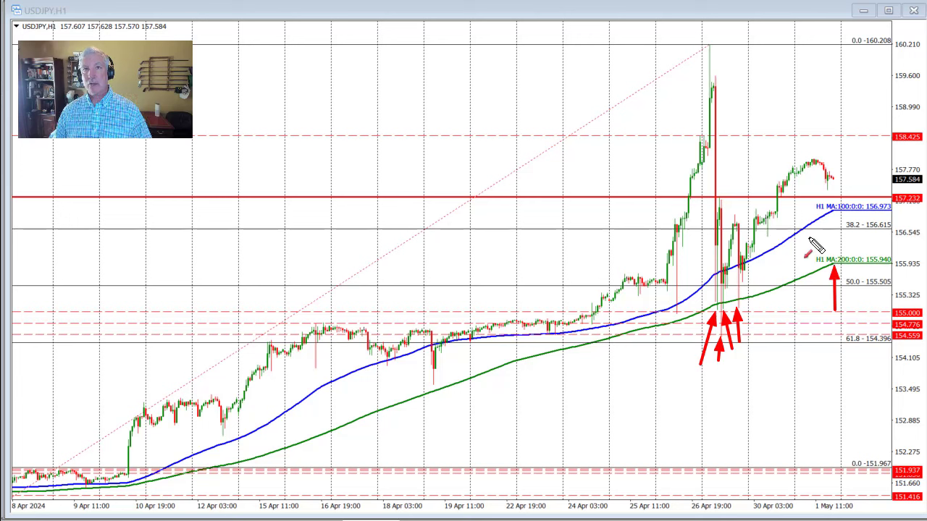
{"action": "left_click_drag", "start_coordinate": [757, 303], "coordinate": [750, 264]}
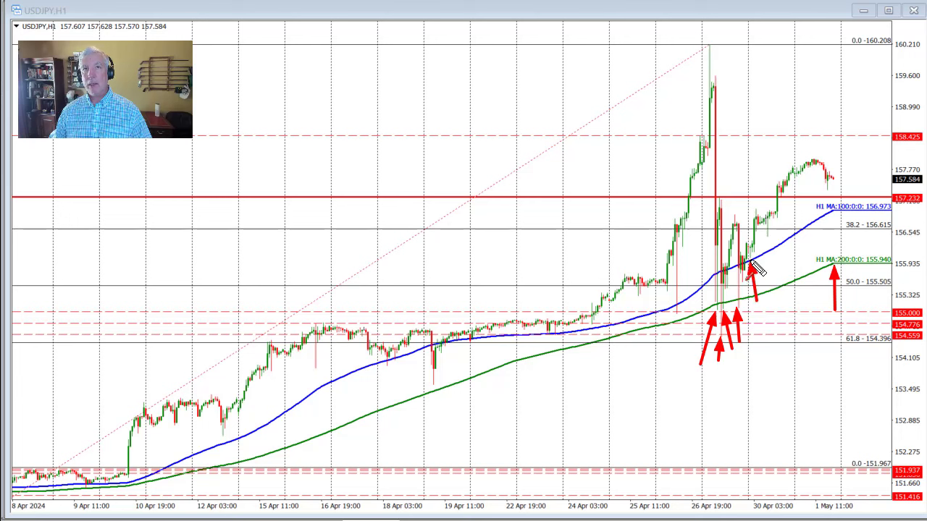
{"action": "left_click_drag", "start_coordinate": [837, 235], "coordinate": [834, 211]}
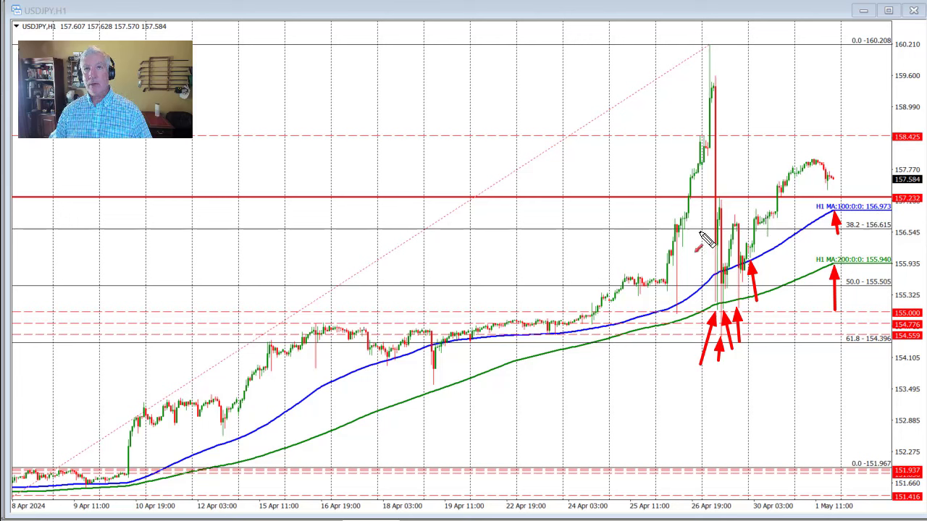
Mark the rally to 160.208 and the turns at the 157.232 level with red arrows, clearing all markings when finished
{"action": "left_click_drag", "start_coordinate": [698, 220], "coordinate": [707, 62]}
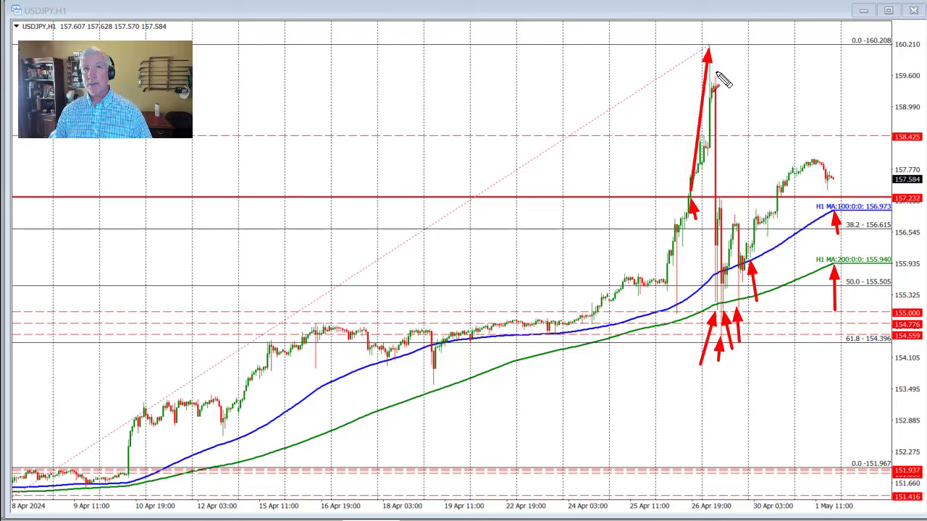
{"action": "left_click_drag", "start_coordinate": [726, 169], "coordinate": [723, 196]}
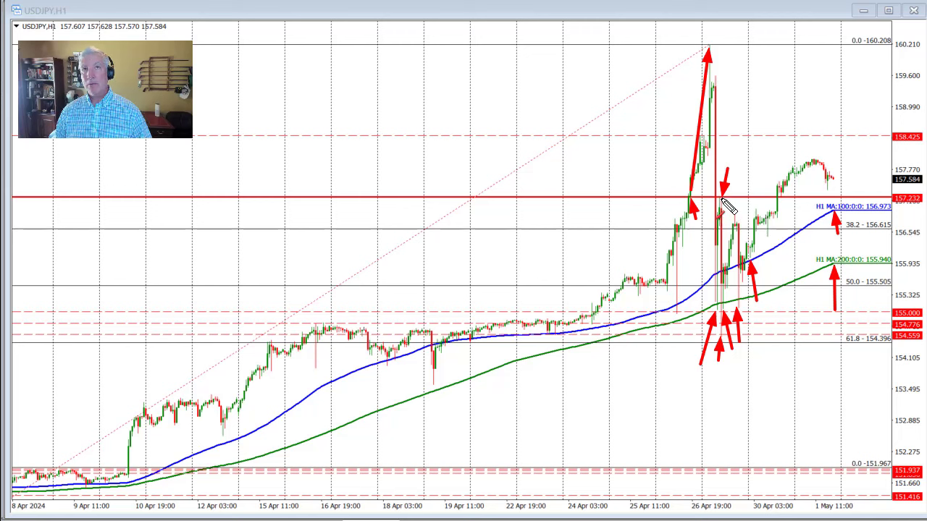
{"action": "mouse_move", "coordinate": [777, 233]}
{"action": "left_mouse_down"}
{"action": "mouse_move", "coordinate": [779, 195]}
{"action": "mouse_move", "coordinate": [782, 206]}
{"action": "left_mouse_up"}
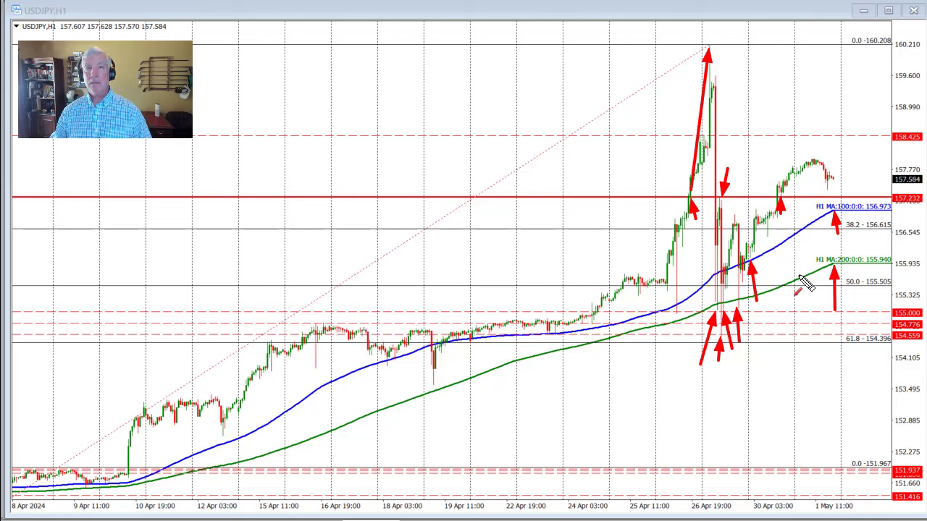
{"action": "key", "text": "Escape"}
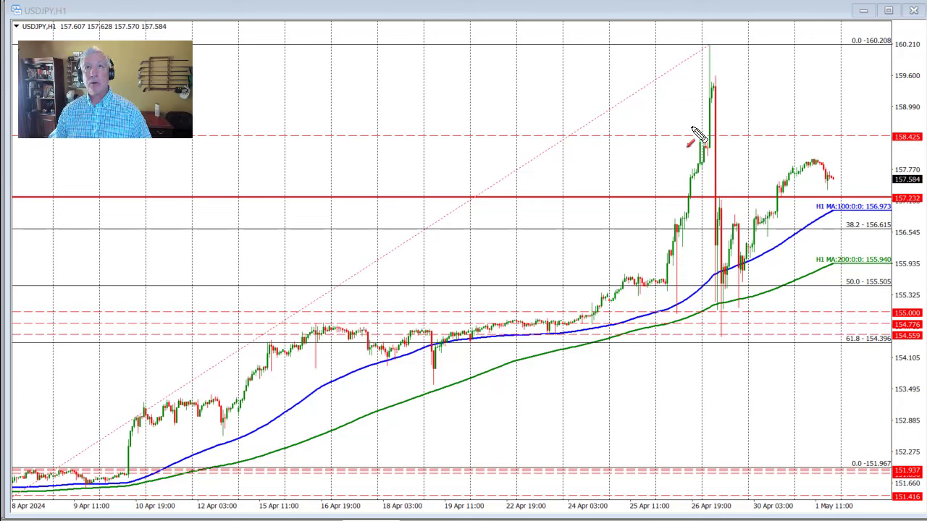
Mark the reactions at 158.425 and the spike to 160.208 with red arrows, and project an arrow from the current price to 158.425
{"action": "mouse_move", "coordinate": [697, 120]}
{"action": "left_mouse_down"}
{"action": "mouse_move", "coordinate": [706, 136]}
{"action": "mouse_move", "coordinate": [712, 62]}
{"action": "left_mouse_up"}
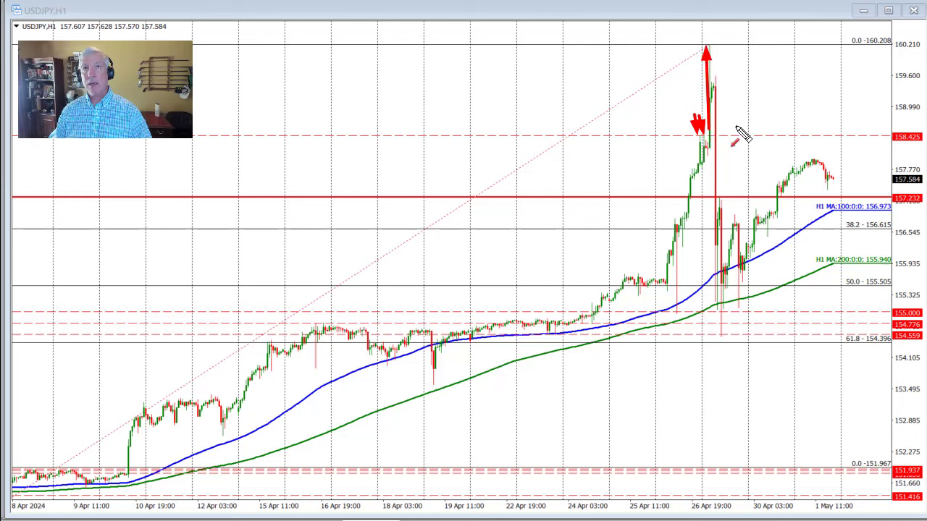
{"action": "mouse_move", "coordinate": [723, 131]}
{"action": "left_mouse_down"}
{"action": "mouse_move", "coordinate": [730, 122]}
{"action": "mouse_move", "coordinate": [721, 133]}
{"action": "left_mouse_up"}
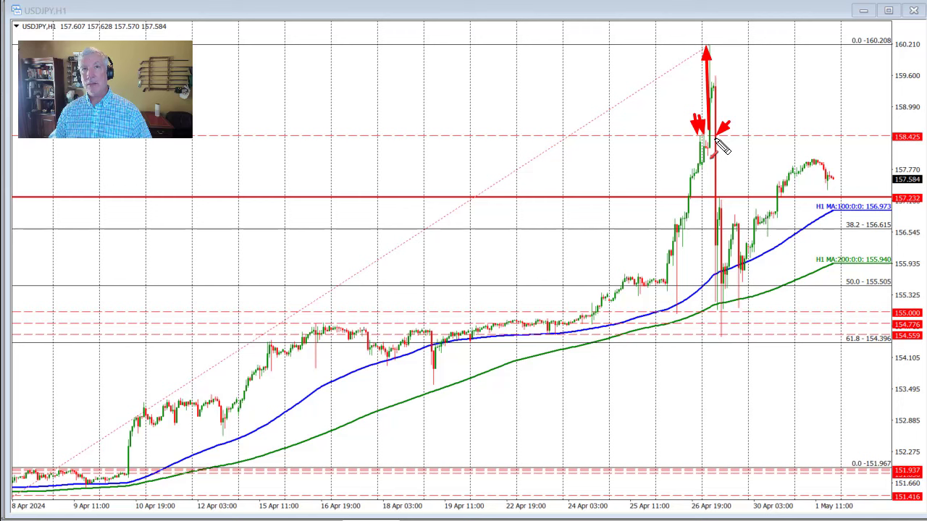
{"action": "left_click_drag", "start_coordinate": [833, 176], "coordinate": [844, 137]}
{"action": "left_click_drag", "start_coordinate": [838, 175], "coordinate": [847, 167]}
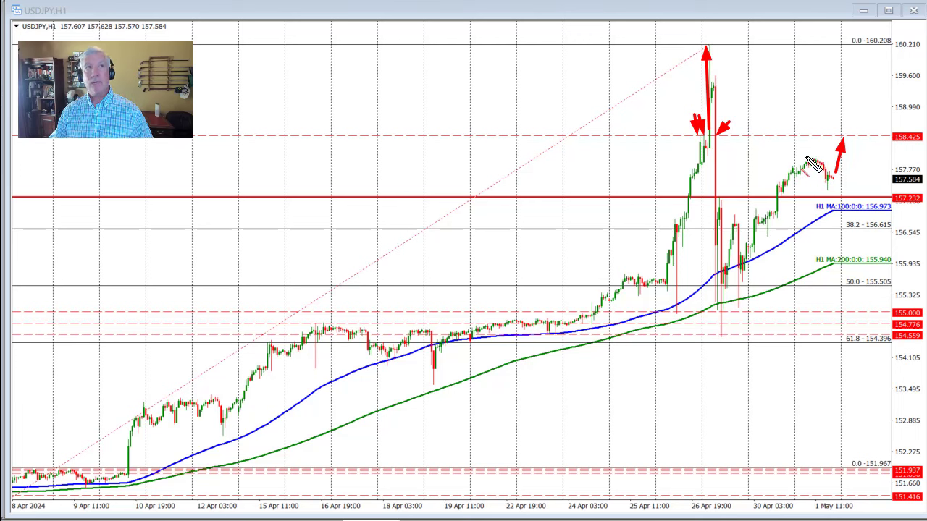
Draw a horizontal line across the latest high and an arrow from 158.425 up to 160.208, clearing the markings when finished
{"action": "left_click_drag", "start_coordinate": [797, 158], "coordinate": [890, 160]}
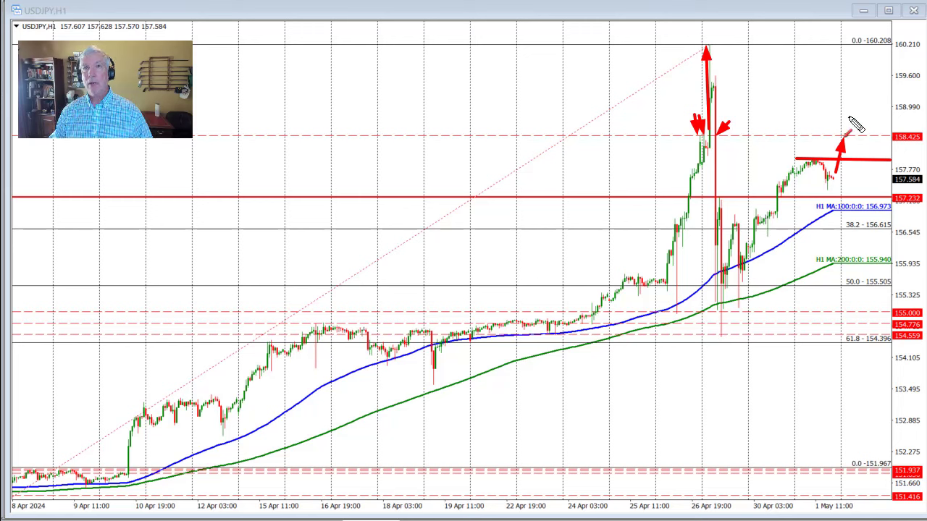
{"action": "left_click_drag", "start_coordinate": [845, 134], "coordinate": [879, 48]}
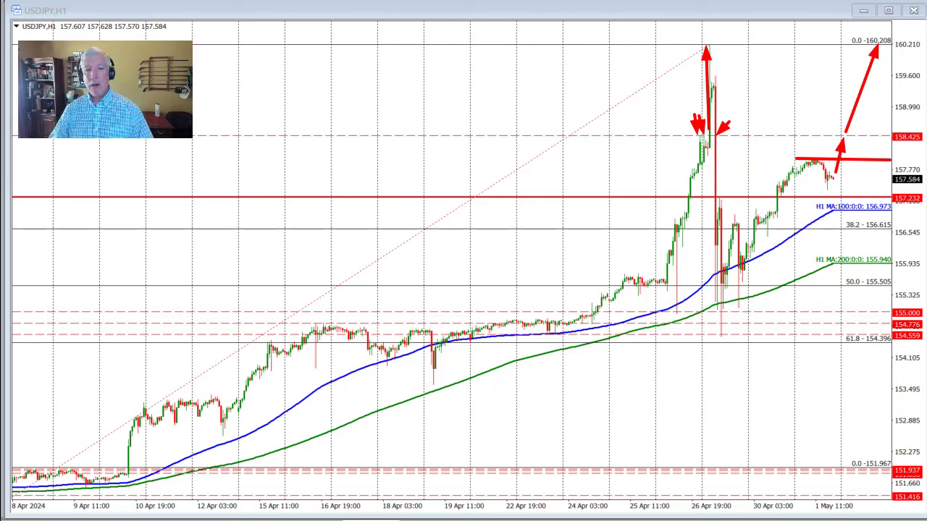
{"action": "key", "text": "Escape"}
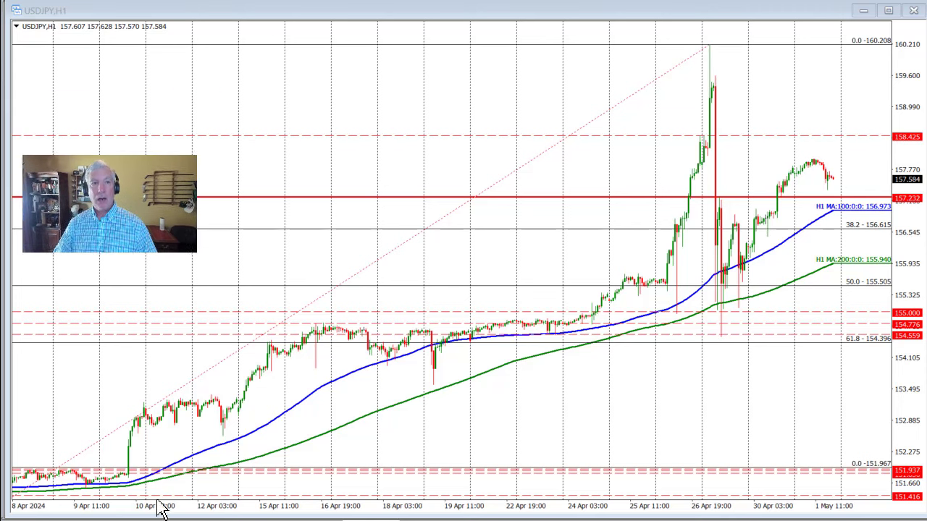
Open the USDJPY monthly chart and examine its price history back to 1984
{"action": "left_click", "coordinate": [217, 516]}
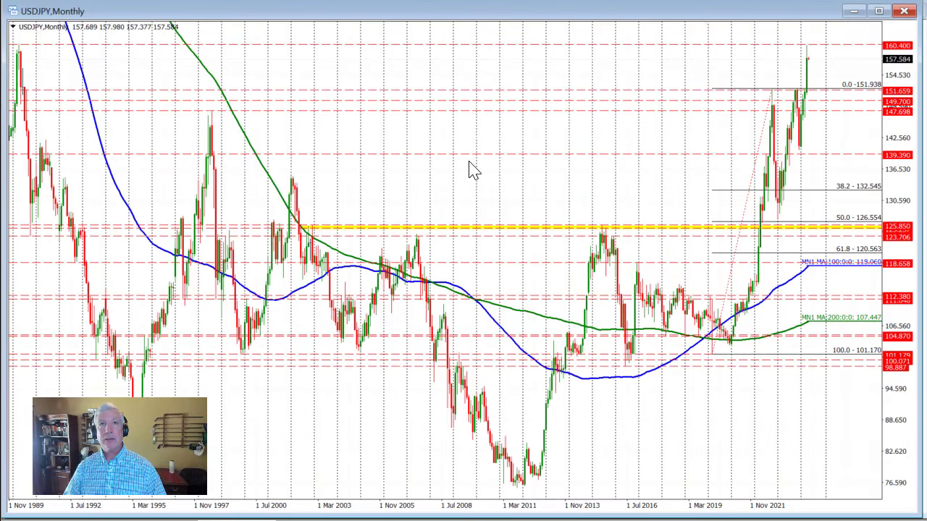
{"action": "scroll", "coordinate": [343, 74], "scroll_direction": "left", "scroll_amount": 4}
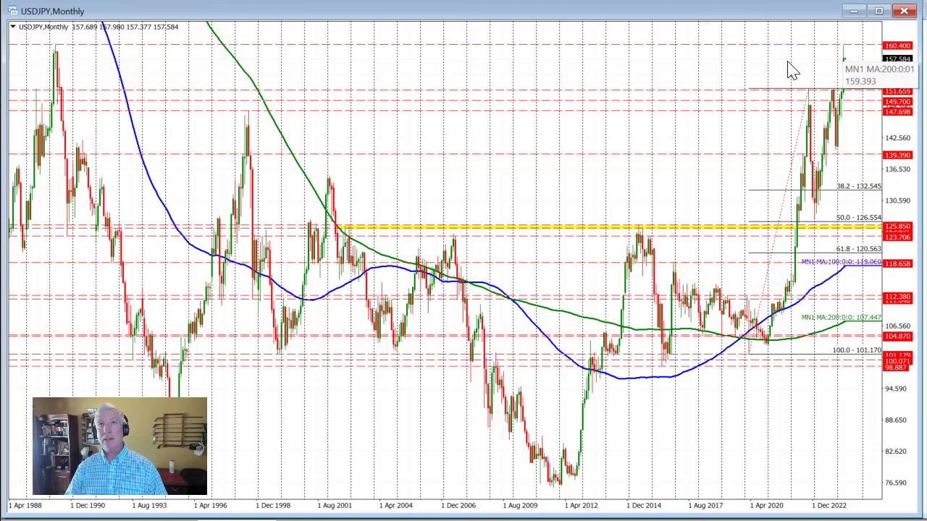
{"action": "scroll", "coordinate": [569, 87], "scroll_direction": "left", "scroll_amount": 5}
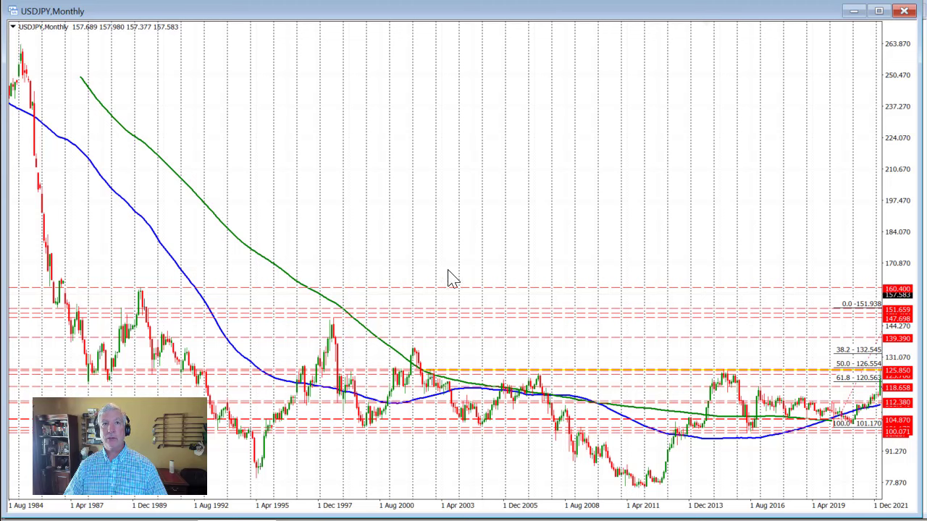
Examine the most recent USDJPY price action on the monthly chart and on the daily chart
{"action": "left_click_drag", "start_coordinate": [688, 250], "coordinate": [572, 241]}
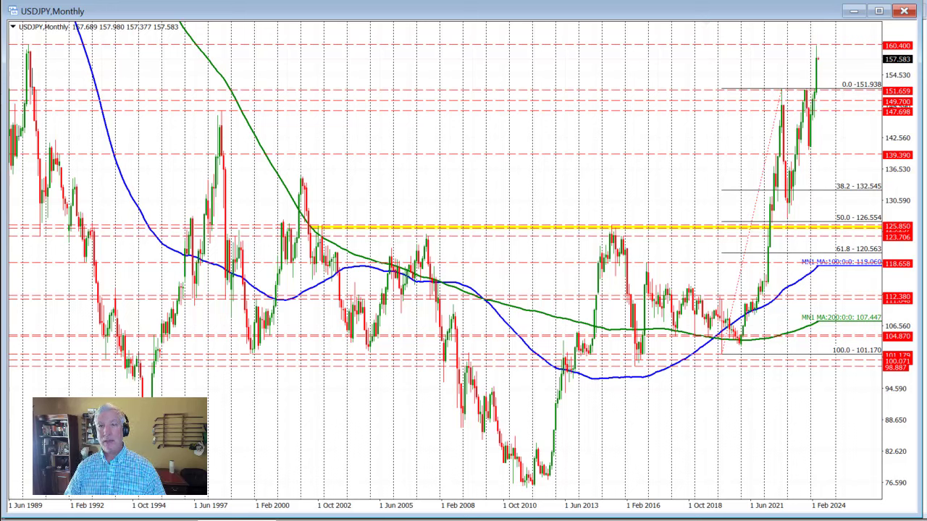
{"action": "key", "text": "ctrl+Tab"}
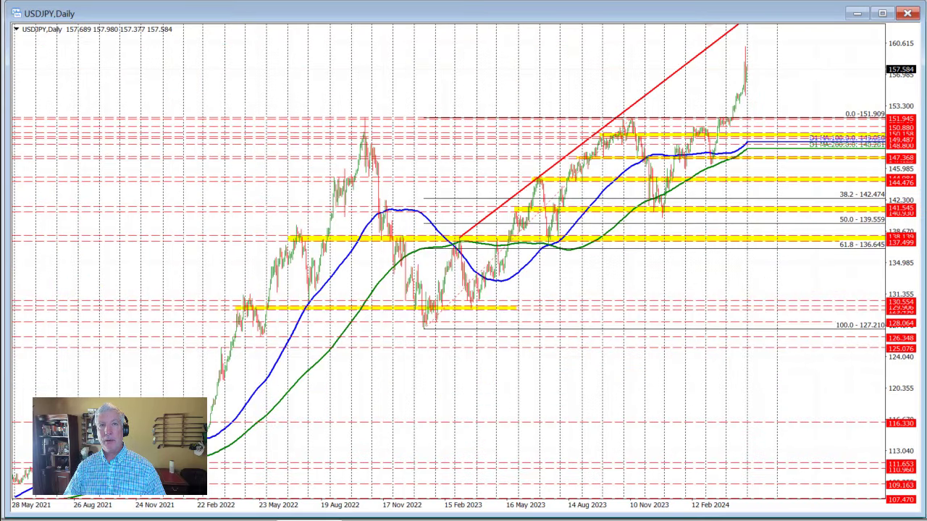
On the GBPUSD hourly chart, draw red arrows from the 100-hour average to the circled 61.8 level and towards 1.26137, marking the recent high
{"action": "key", "text": "ctrl+Tab"}
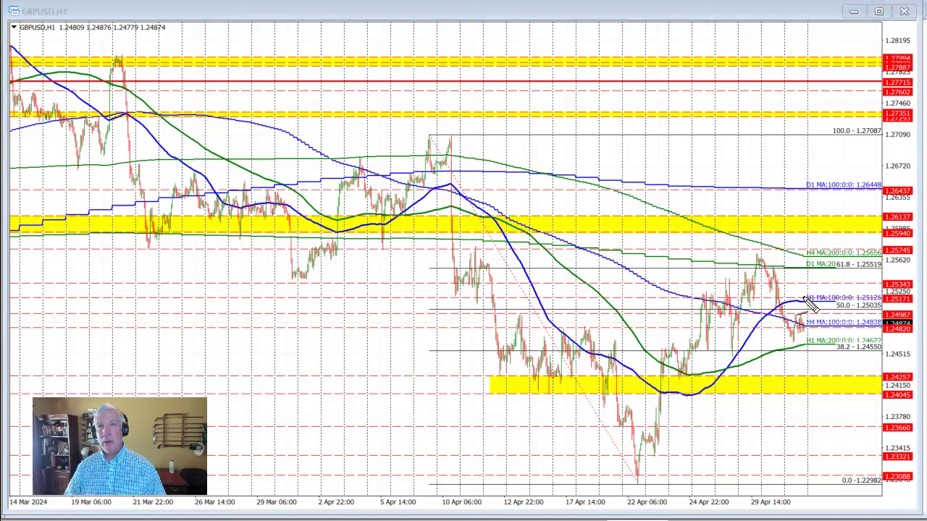
{"action": "left_click_drag", "start_coordinate": [804, 300], "coordinate": [817, 275]}
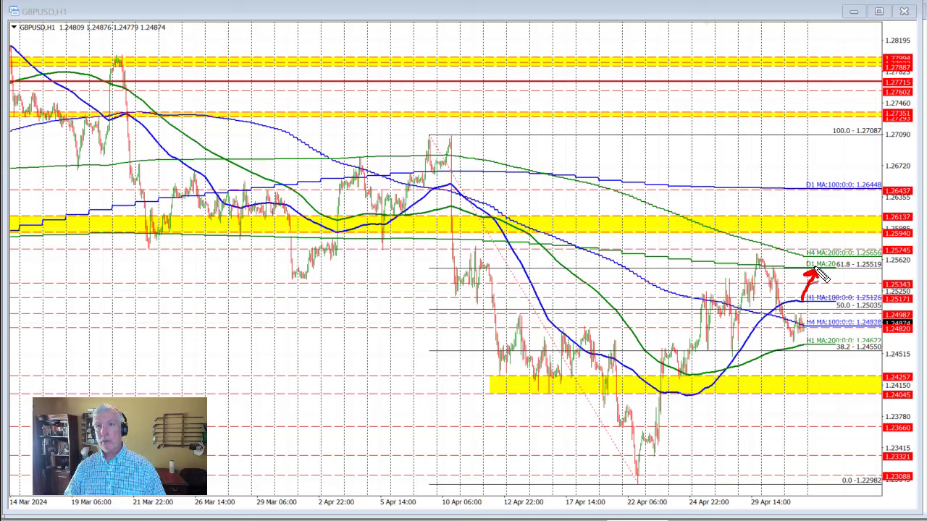
{"action": "left_click_drag", "start_coordinate": [834, 282], "coordinate": [842, 281]}
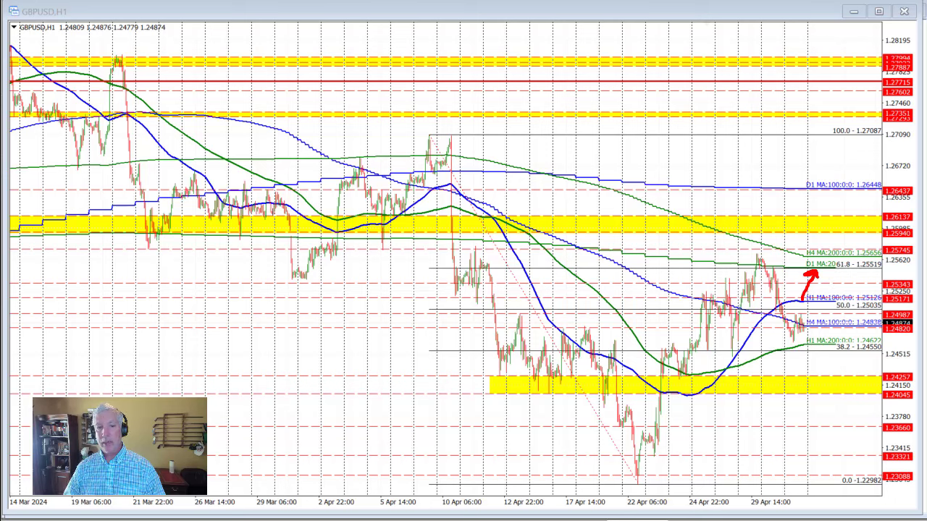
{"action": "mouse_move", "coordinate": [840, 259]}
{"action": "left_mouse_down"}
{"action": "mouse_move", "coordinate": [806, 265]}
{"action": "mouse_move", "coordinate": [855, 274]}
{"action": "mouse_move", "coordinate": [889, 266]}
{"action": "mouse_move", "coordinate": [844, 258]}
{"action": "mouse_move", "coordinate": [837, 267]}
{"action": "left_mouse_up"}
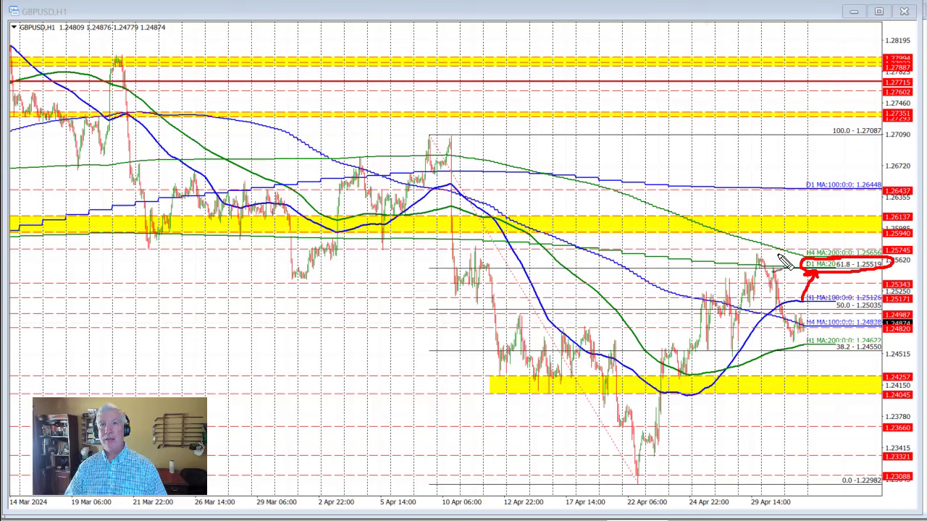
{"action": "mouse_move", "coordinate": [767, 234]}
{"action": "left_mouse_down"}
{"action": "mouse_move", "coordinate": [757, 252]}
{"action": "mouse_move", "coordinate": [822, 221]}
{"action": "mouse_move", "coordinate": [830, 230]}
{"action": "left_mouse_up"}
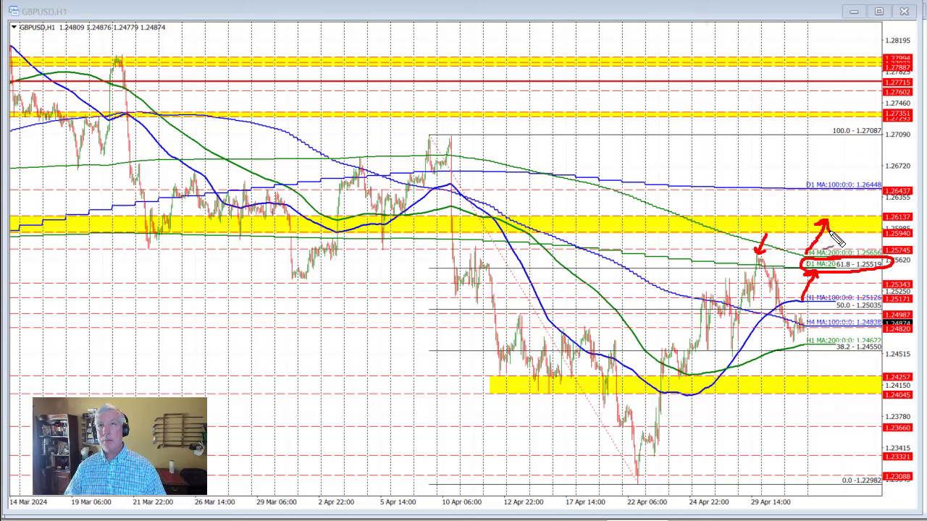